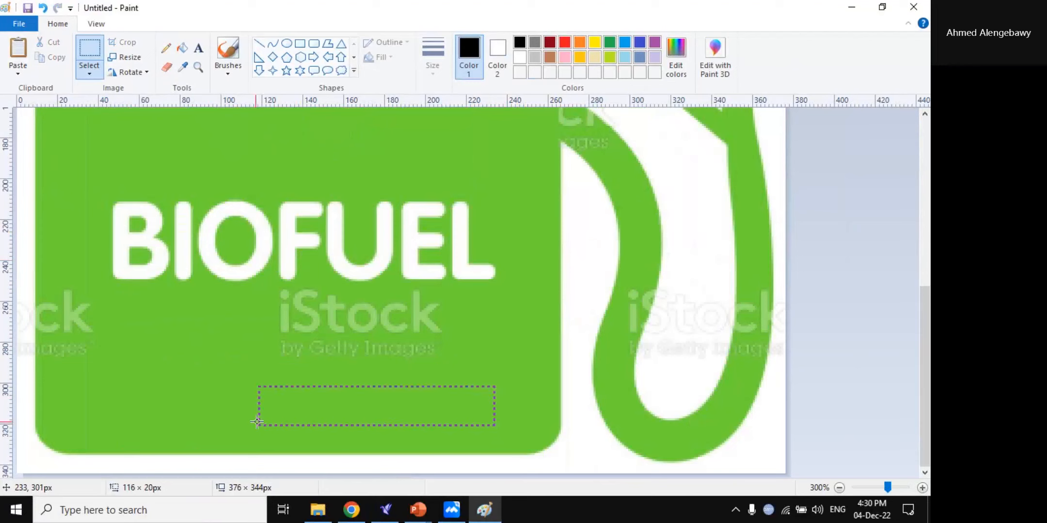
# Cover the iStock watermark on the green pump body below the BIOFUEL lettering with clean green patches.
pyautogui.moveTo(382, 384); pyautogui.dragTo(378, 282)
pyautogui.click(71, 303)
pyautogui.moveTo(18, 194); pyautogui.dragTo(67, 374)
pyautogui.click(115, 350)
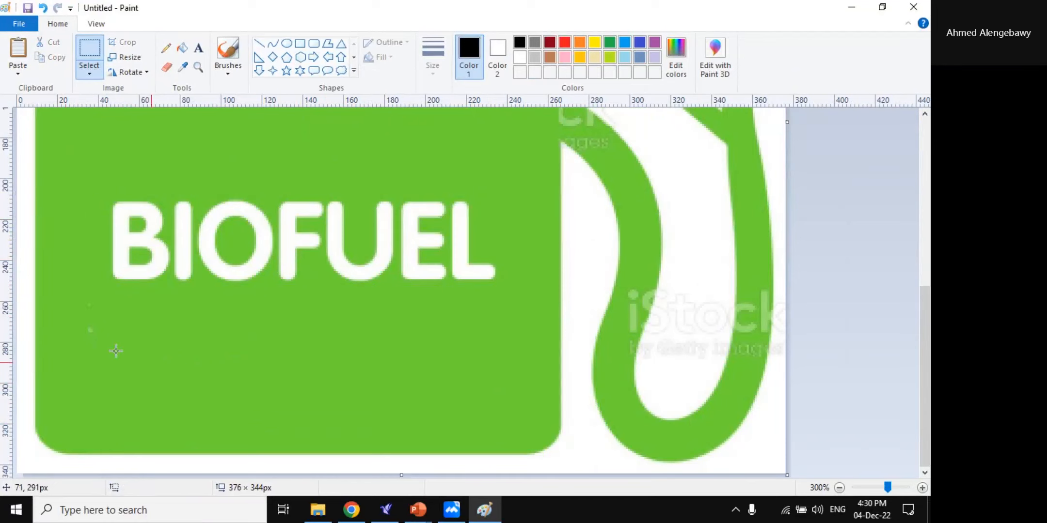
pyautogui.moveTo(74, 297)
pyautogui.mouseDown()
pyautogui.moveTo(49, 371)
pyautogui.moveTo(34, 375)
pyautogui.mouseUp()
pyautogui.moveTo(75, 338); pyautogui.dragTo(129, 343)
pyautogui.click(328, 366)
# Erase the iStock by Getty Images watermark from the white background above the fuel nozzle.
pyautogui.scroll(6, 484, 339)
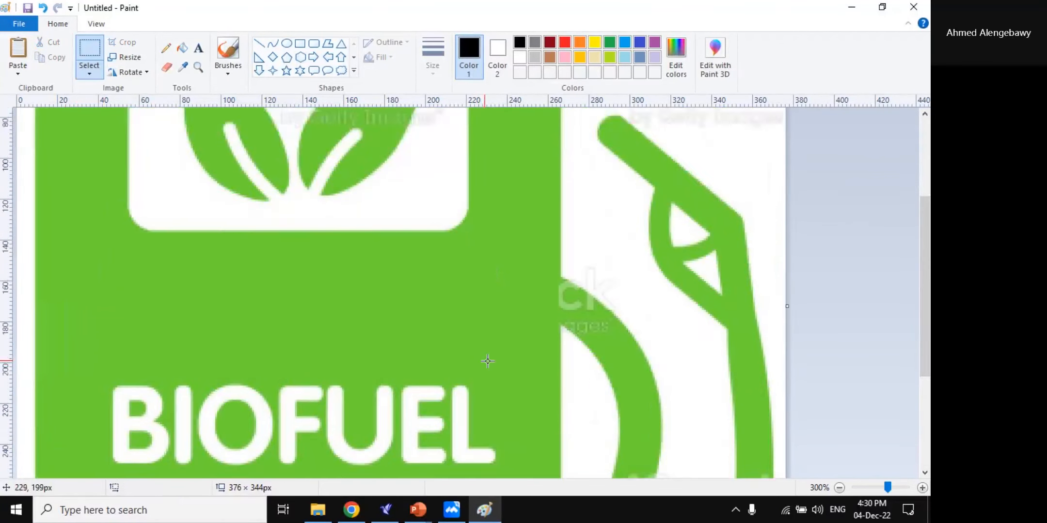
pyautogui.scroll(-3, 518, 316)
pyautogui.scroll(3, 732, 164)
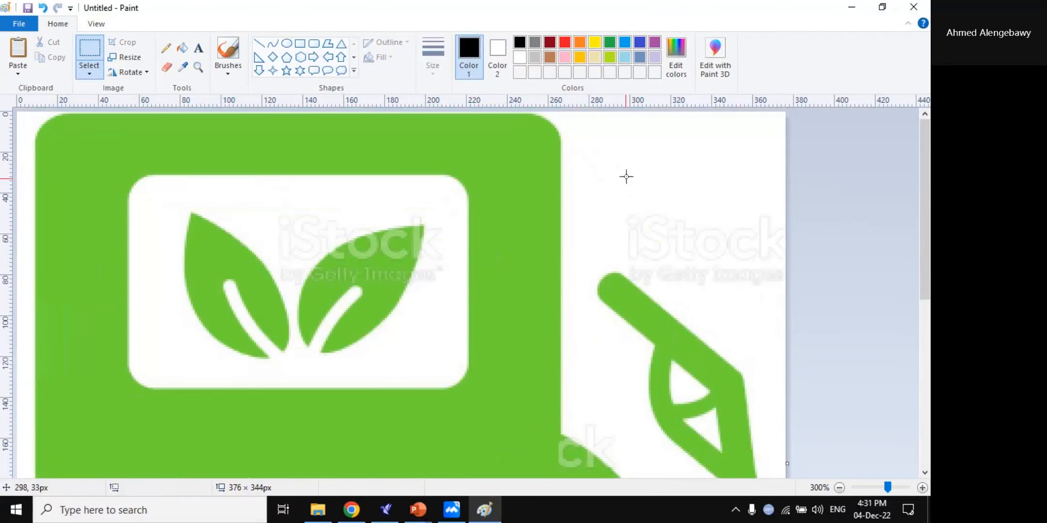
pyautogui.moveTo(614, 176)
pyautogui.mouseDown()
pyautogui.moveTo(706, 263)
pyautogui.moveTo(794, 262)
pyautogui.mouseUp()
pyautogui.press('Delete')
pyautogui.moveTo(780, 224); pyautogui.dragTo(677, 305)
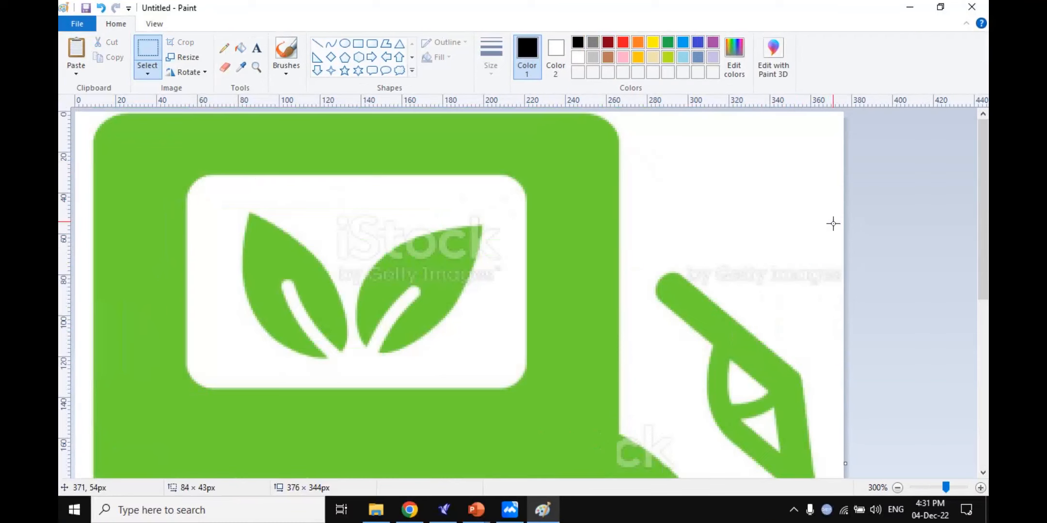
pyautogui.press('Delete')
pyautogui.moveTo(806, 253); pyautogui.dragTo(881, 316)
pyautogui.press('Delete')
pyautogui.moveTo(767, 234); pyautogui.dragTo(707, 277)
pyautogui.press('Delete')
pyautogui.press('Delete')
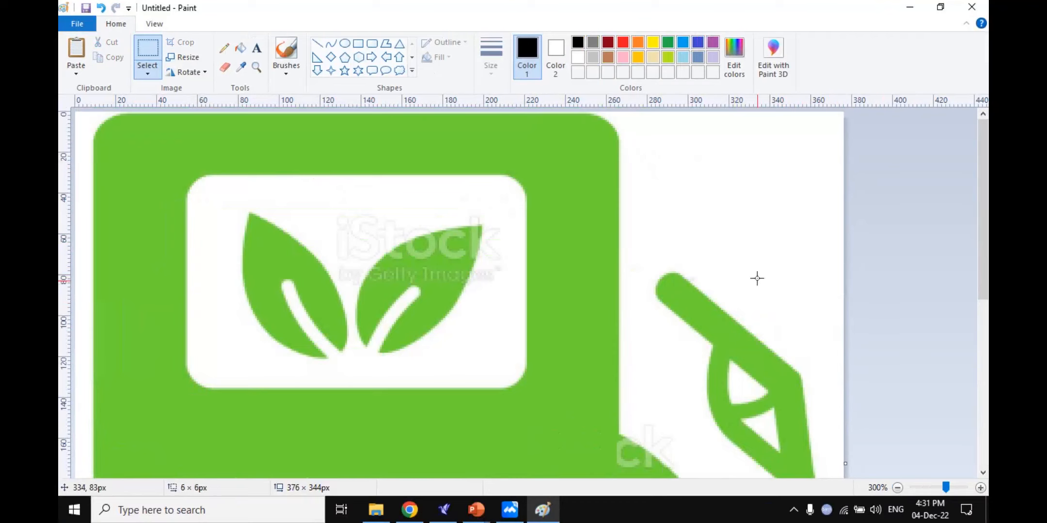
# Erase the watermark letters in the white gap between the two leaves.
pyautogui.scroll(-5, 754, 279)
pyautogui.scroll(5, 758, 281)
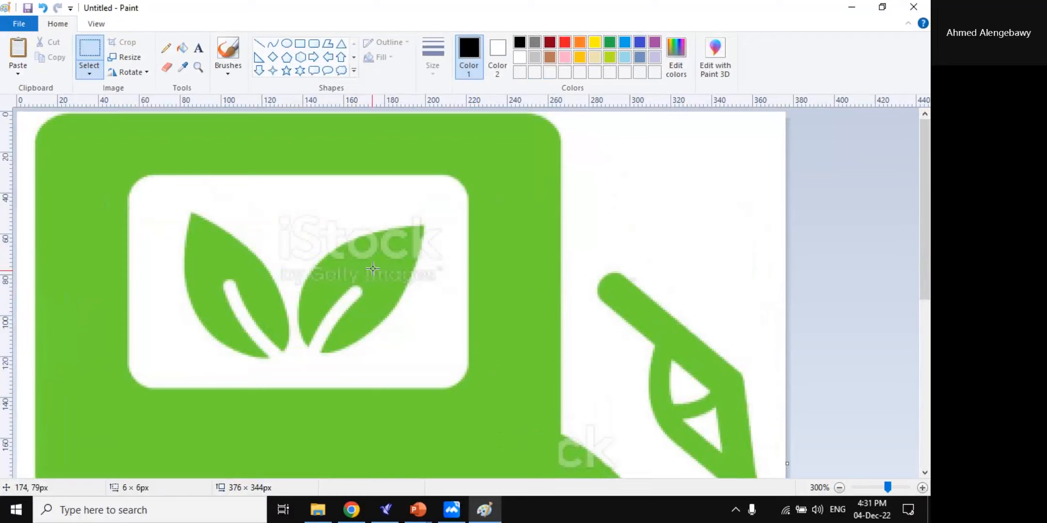
pyautogui.moveTo(317, 209); pyautogui.dragTo(271, 251)
pyautogui.press('Delete')
pyautogui.moveTo(304, 220)
pyautogui.mouseDown()
pyautogui.moveTo(294, 272)
pyautogui.moveTo(277, 277)
pyautogui.mouseUp()
pyautogui.press('Delete')
pyautogui.moveTo(302, 243); pyautogui.dragTo(282, 278)
pyautogui.press('Delete')
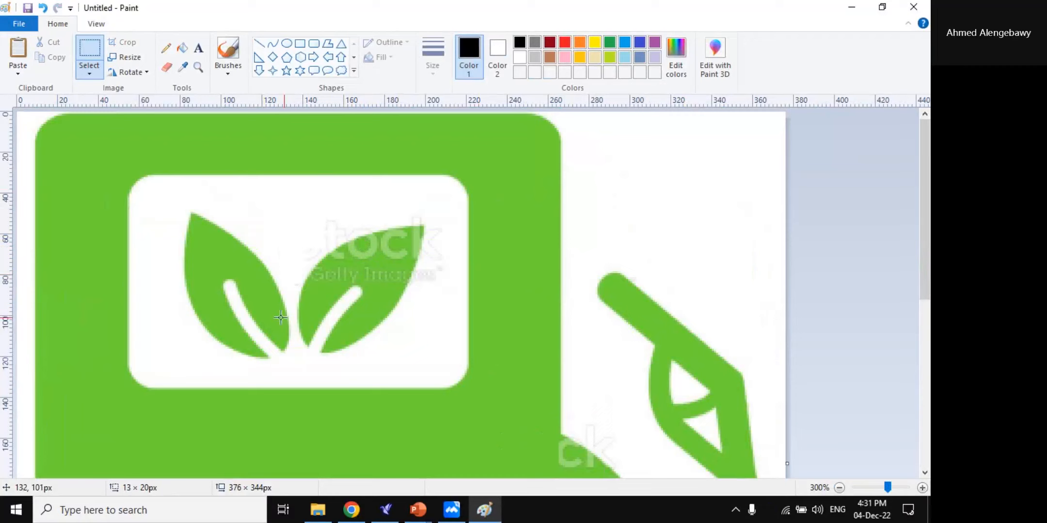
# Duplicate the left leaf with a 68 × 95 px selection and flip the copy horizontally.
pyautogui.moveTo(154, 185); pyautogui.dragTo(291, 376)
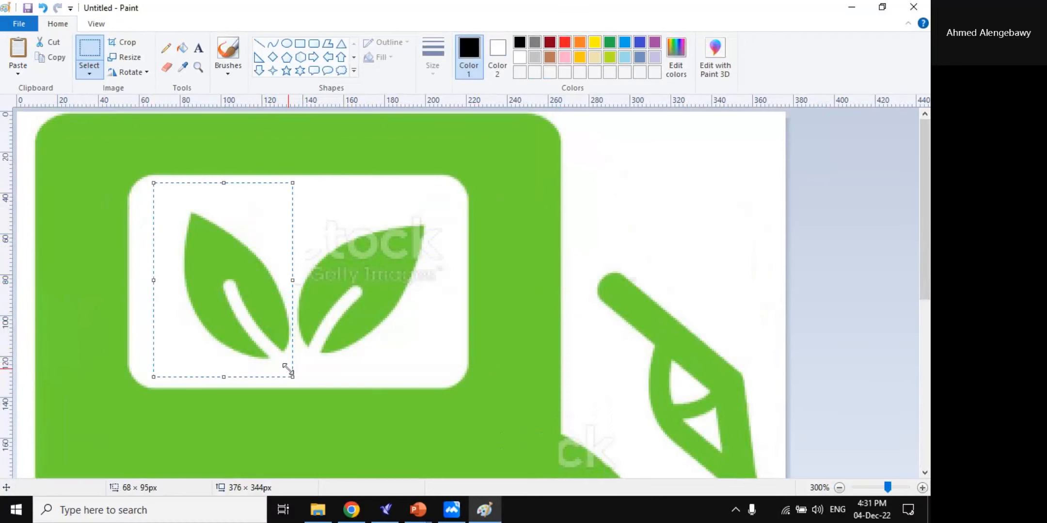
pyautogui.hotkey('ctrl', 'c')
pyautogui.hotkey('ctrl', 'v')
pyautogui.moveTo(63, 180); pyautogui.dragTo(125, 185)
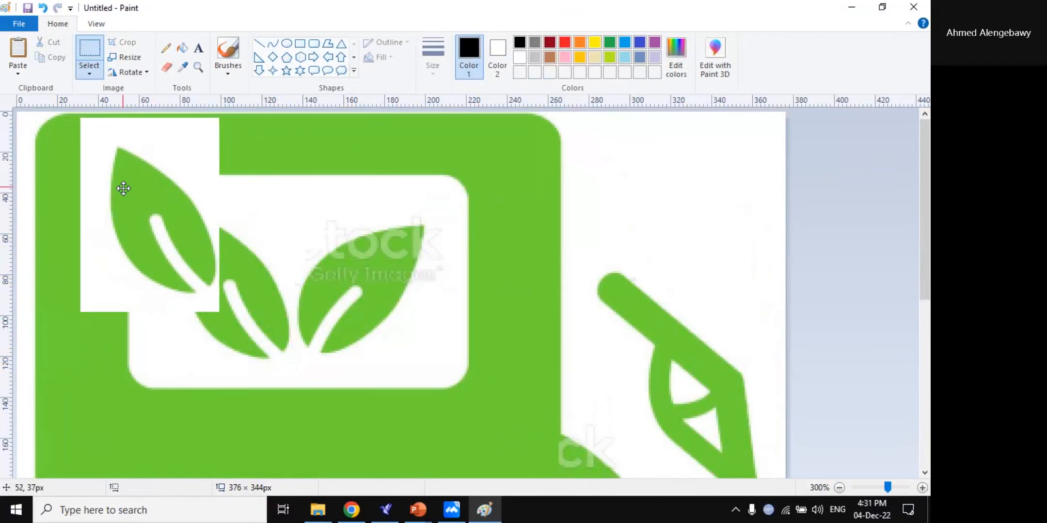
pyautogui.click(141, 72)
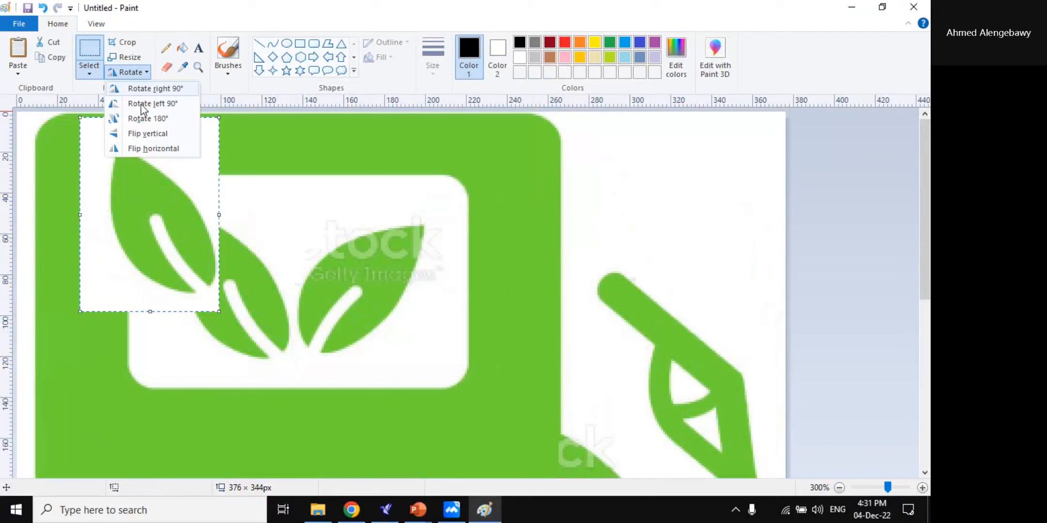
pyautogui.click(158, 151)
# Place the flipped leaf over the right leaf and erase the leftover watermark traces beside it.
pyautogui.moveTo(156, 212); pyautogui.dragTo(363, 273)
pyautogui.click(492, 275)
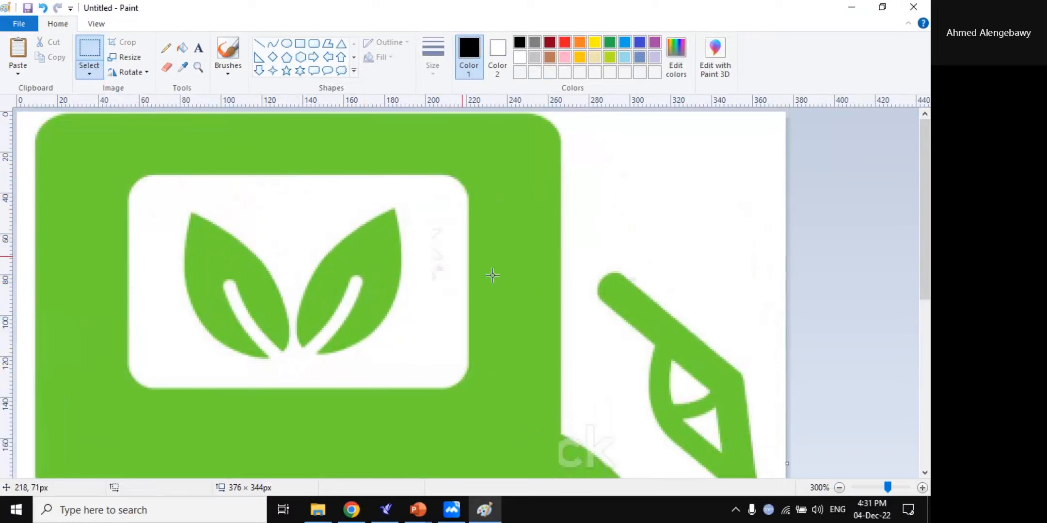
pyautogui.moveTo(453, 211)
pyautogui.mouseDown()
pyautogui.moveTo(423, 304)
pyautogui.moveTo(410, 306)
pyautogui.mouseUp()
pyautogui.press('Delete')
# Erase the watermark's letter k from the white area above the hose where it joins the pump body.
pyautogui.scroll(-5, 463, 299)
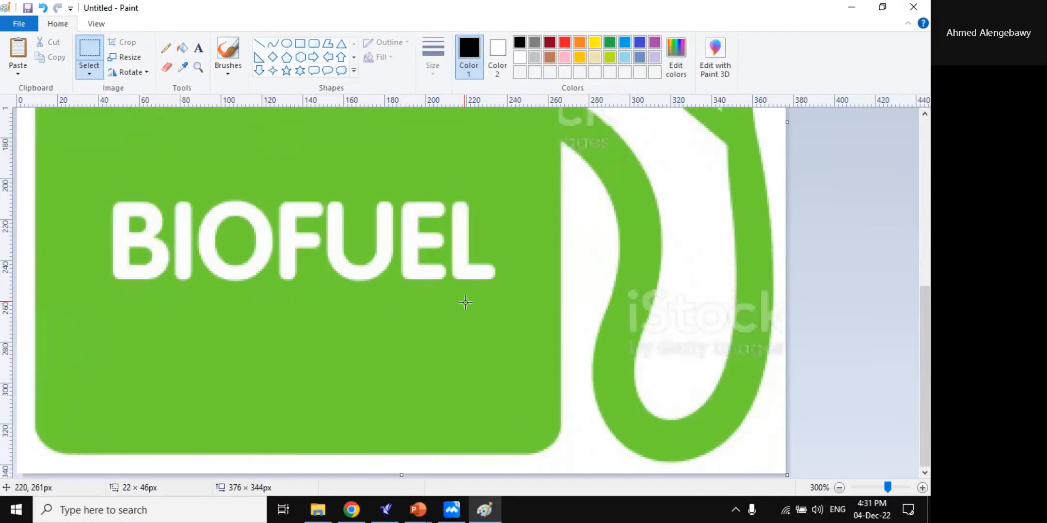
pyautogui.scroll(5, 485, 306)
pyautogui.scroll(-5, 635, 401)
pyautogui.scroll(2, 640, 269)
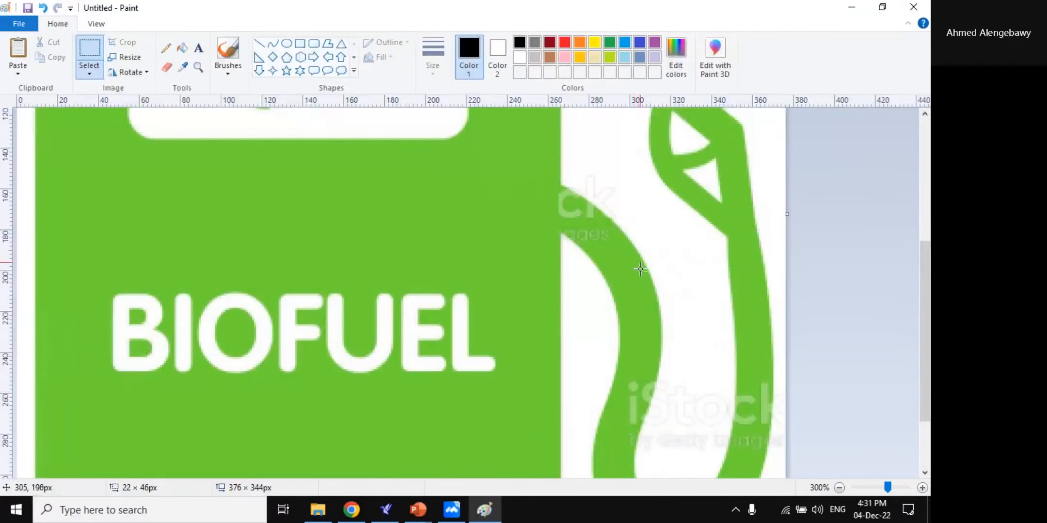
pyautogui.scroll(2, 636, 256)
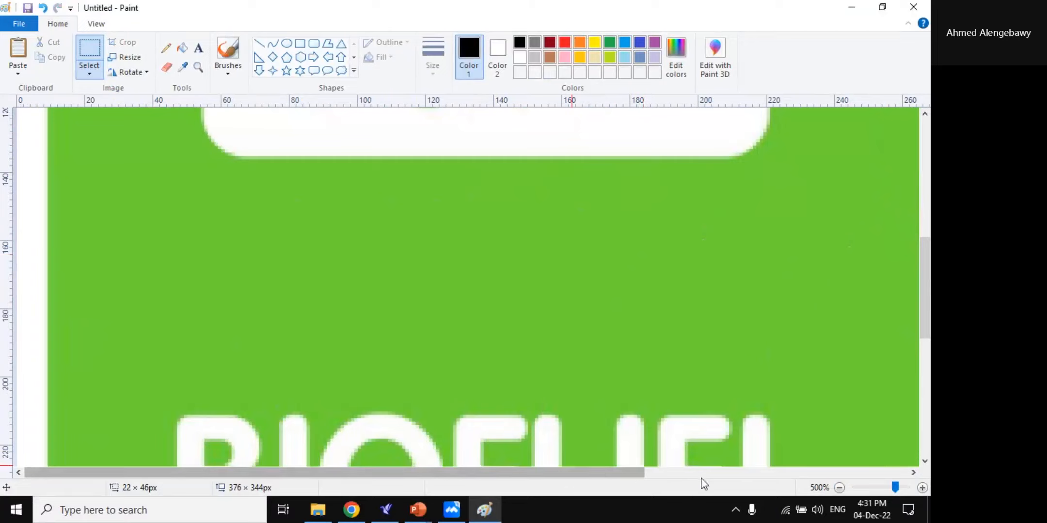
pyautogui.moveTo(623, 475); pyautogui.dragTo(894, 476)
pyautogui.scroll(2, 669, 300)
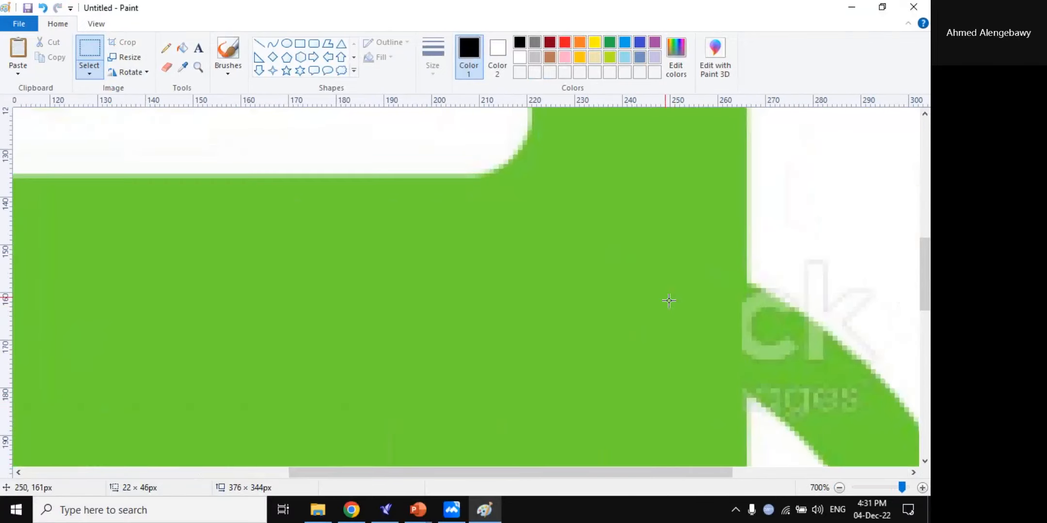
pyautogui.moveTo(665, 471); pyautogui.dragTo(842, 472)
pyautogui.scroll(1, 569, 377)
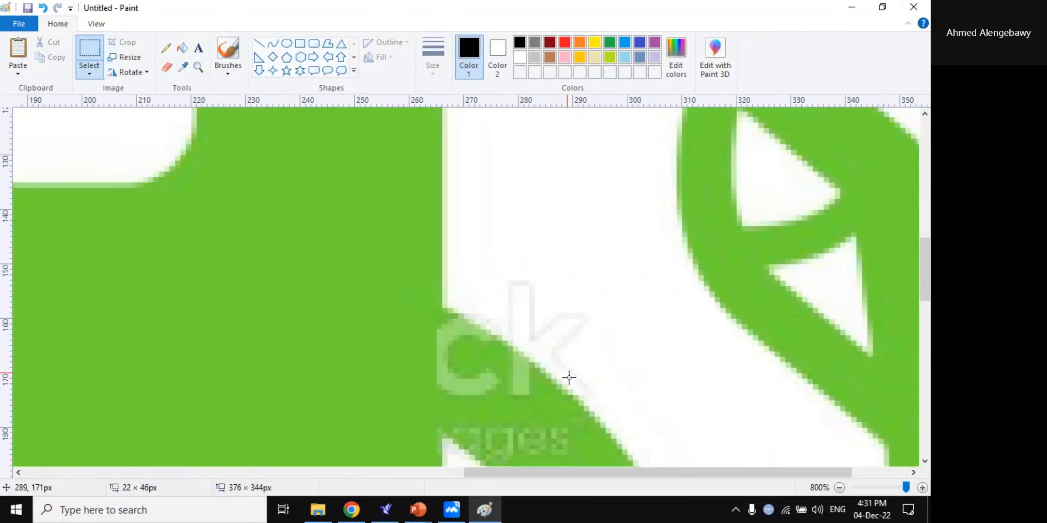
pyautogui.scroll(-1, 567, 368)
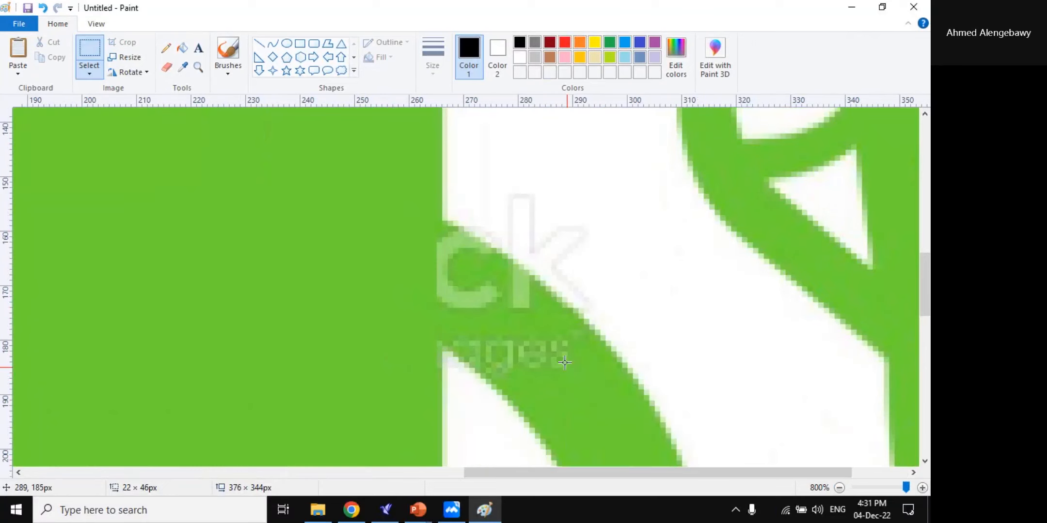
pyautogui.moveTo(496, 172); pyautogui.dragTo(631, 248)
pyautogui.press('Delete')
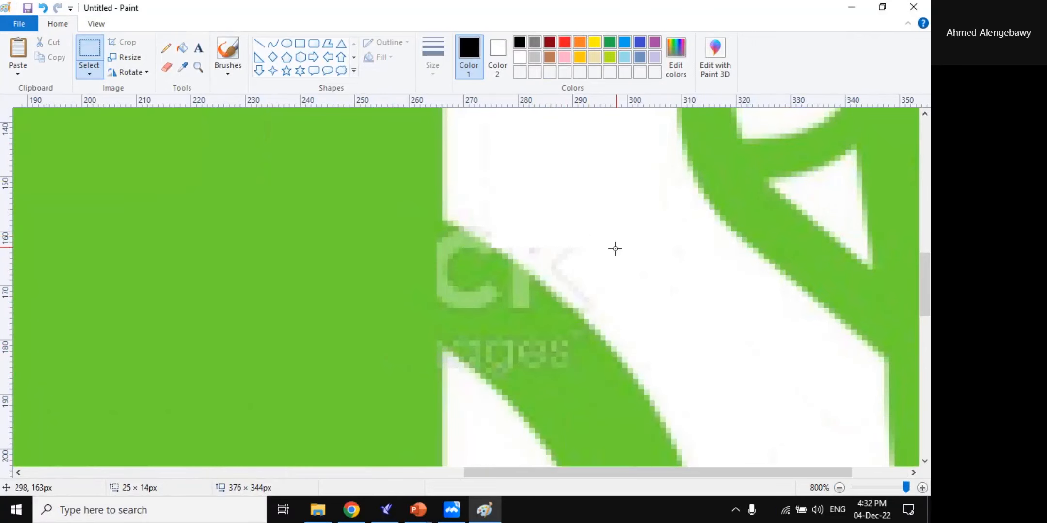
pyautogui.moveTo(524, 213); pyautogui.dragTo(597, 297)
pyautogui.press('Delete')
pyautogui.press('Delete')
pyautogui.press('Delete')
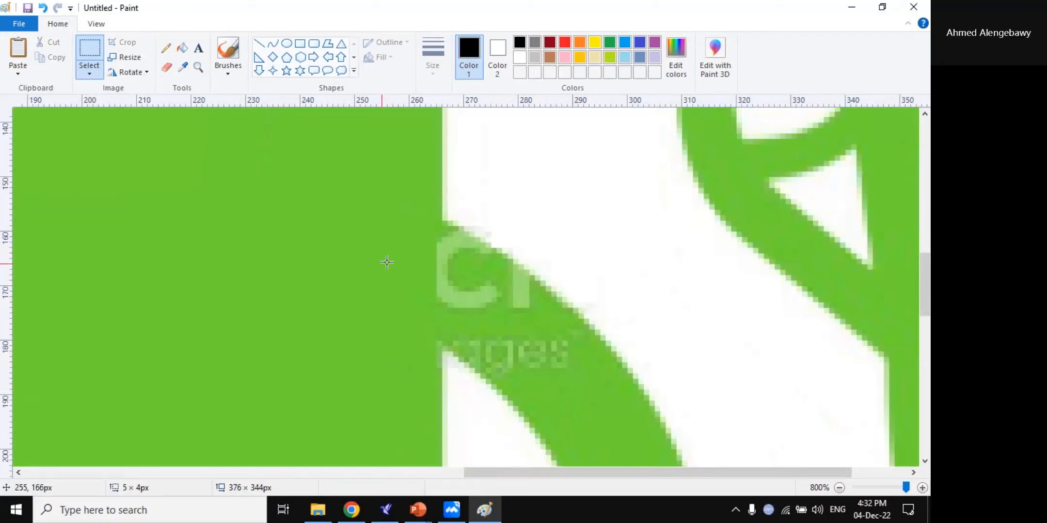
# Cover the watermark letters "ck" on the green hose beside the pump body with clean green patches.
pyautogui.moveTo(431, 233); pyautogui.dragTo(371, 302)
pyautogui.moveTo(468, 274); pyautogui.dragTo(398, 307)
pyautogui.click(449, 272)
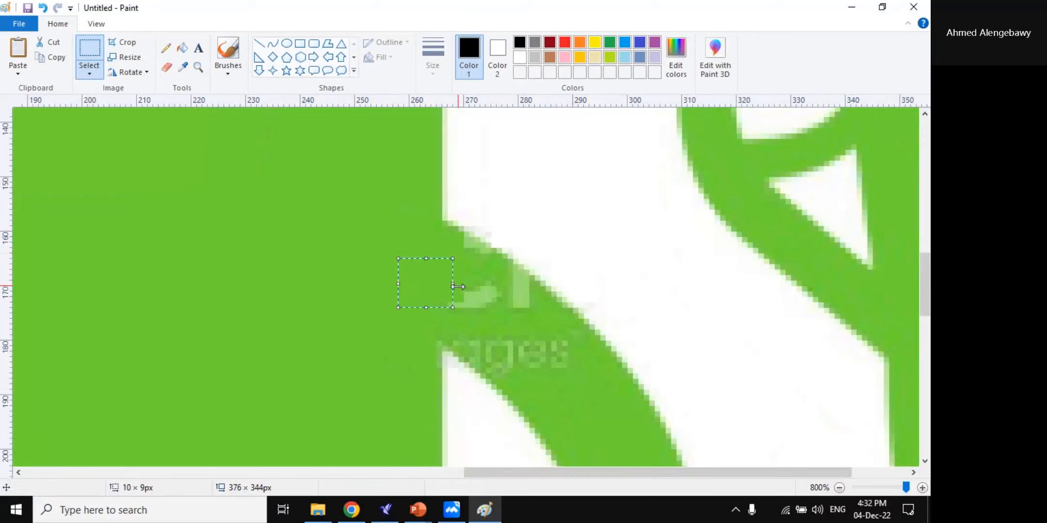
pyautogui.moveTo(482, 290); pyautogui.dragTo(392, 324)
pyautogui.click(327, 283)
pyautogui.moveTo(535, 311); pyautogui.dragTo(436, 275)
pyautogui.click(467, 325)
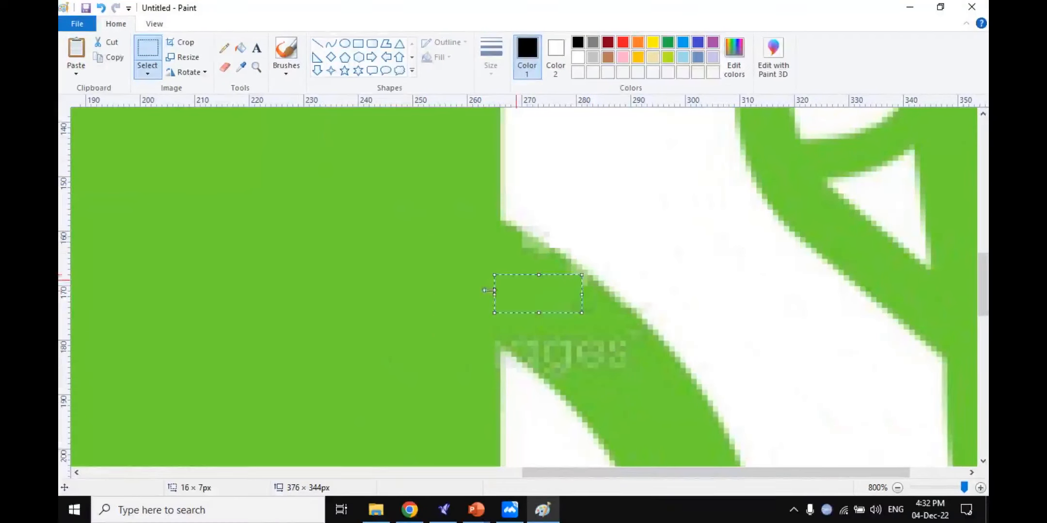
pyautogui.click(527, 297)
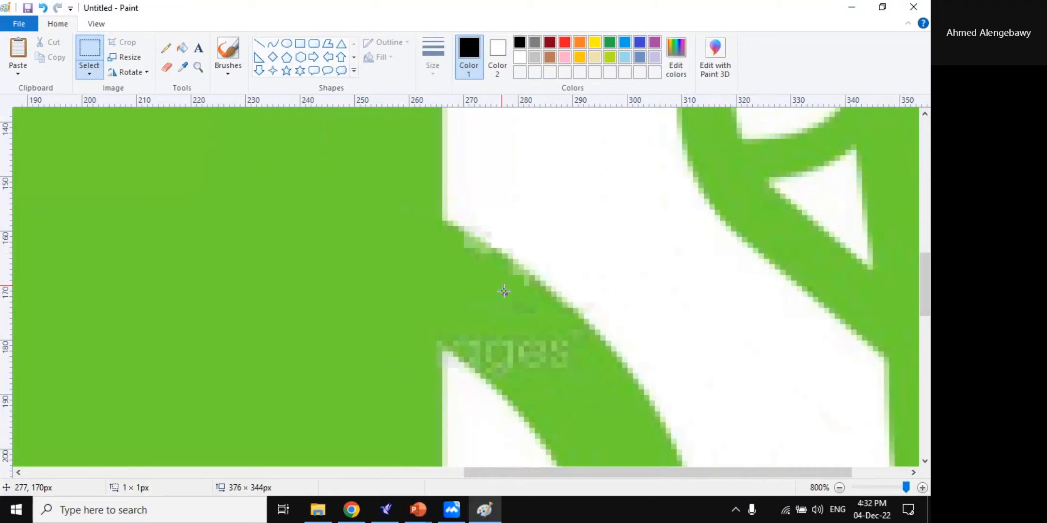
# Cover the small watermark text "ages" on the hose joint with clean green patches.
pyautogui.moveTo(504, 291); pyautogui.dragTo(403, 307)
pyautogui.click(328, 347)
pyautogui.moveTo(589, 386)
pyautogui.mouseDown()
pyautogui.moveTo(518, 400)
pyautogui.moveTo(547, 343)
pyautogui.moveTo(578, 378)
pyautogui.mouseUp()
pyautogui.click(649, 273)
pyautogui.moveTo(526, 342); pyautogui.dragTo(535, 367)
pyautogui.click(531, 302)
pyautogui.moveTo(484, 339)
pyautogui.mouseDown()
pyautogui.moveTo(417, 327)
pyautogui.moveTo(467, 346)
pyautogui.mouseUp()
pyautogui.click(376, 316)
pyautogui.click(531, 348)
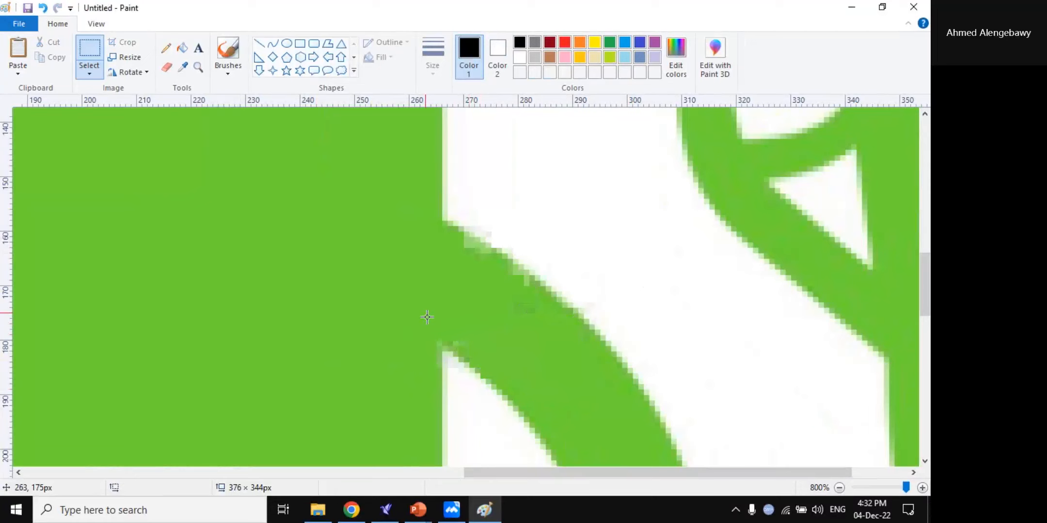
# Patch the lower corner of the hose joint and the dark speck left on the green hose.
pyautogui.moveTo(446, 391)
pyautogui.mouseDown()
pyautogui.moveTo(404, 410)
pyautogui.moveTo(443, 343)
pyautogui.mouseUp()
pyautogui.click(388, 402)
pyautogui.click(477, 316)
pyautogui.moveTo(506, 292); pyautogui.dragTo(474, 324)
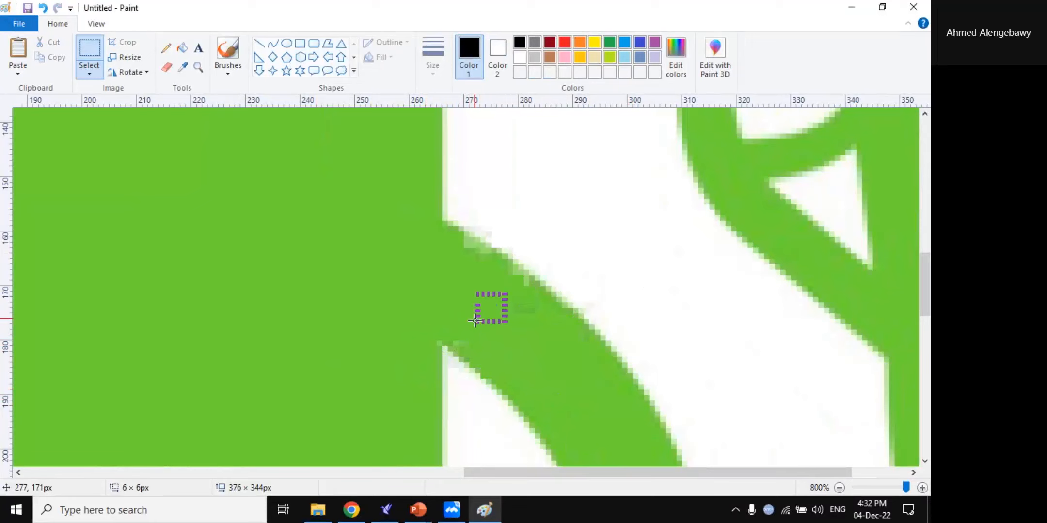
pyautogui.click(524, 309)
# Touch up the remaining watermark traces around the hose joint with small green patches.
pyautogui.scroll(-2, 526, 285)
pyautogui.scroll(1, 598, 265)
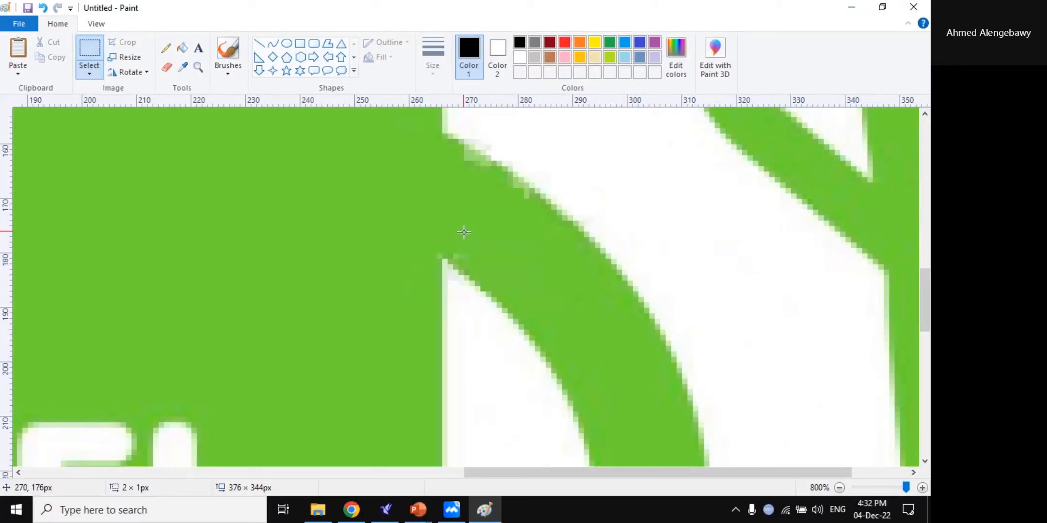
pyautogui.moveTo(460, 231); pyautogui.dragTo(507, 252)
pyautogui.click(534, 285)
pyautogui.scroll(2, 554, 283)
pyautogui.moveTo(477, 214)
pyautogui.mouseDown()
pyautogui.moveTo(499, 237)
pyautogui.moveTo(491, 224)
pyautogui.mouseUp()
pyautogui.click(541, 261)
# Erase the middle part of the iStock watermark from the white area inside the hose loop.
pyautogui.scroll(-4, 608, 263)
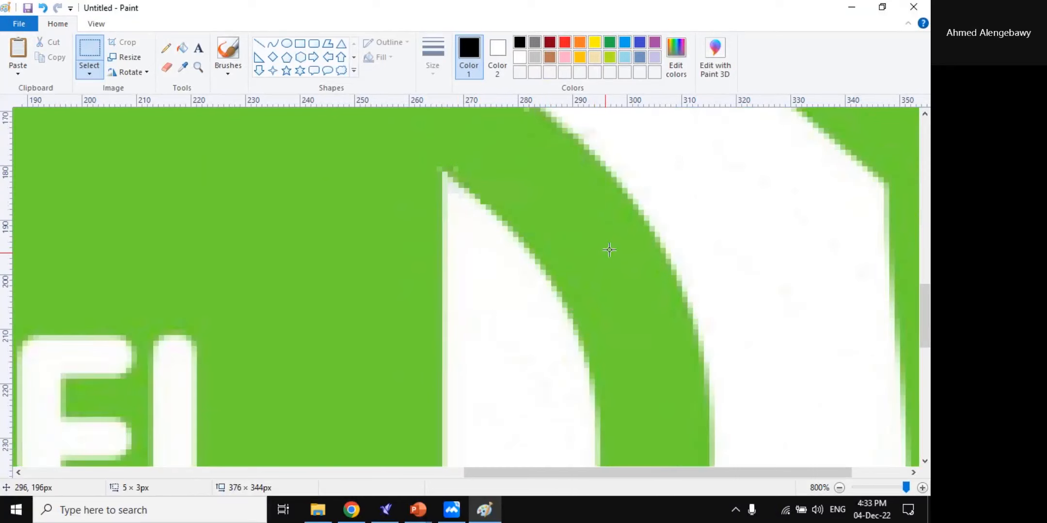
pyautogui.scroll(-6, 513, 286)
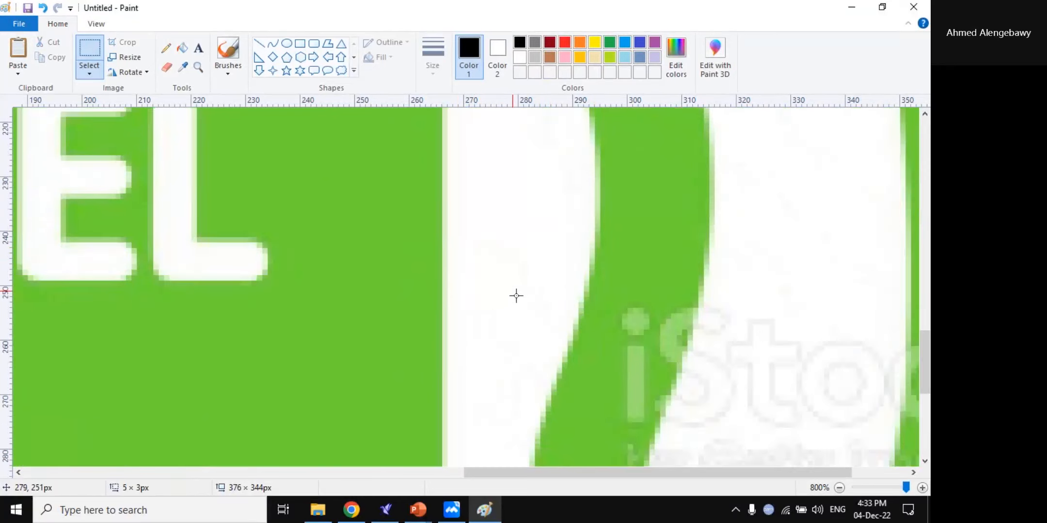
pyautogui.scroll(-4, 516, 296)
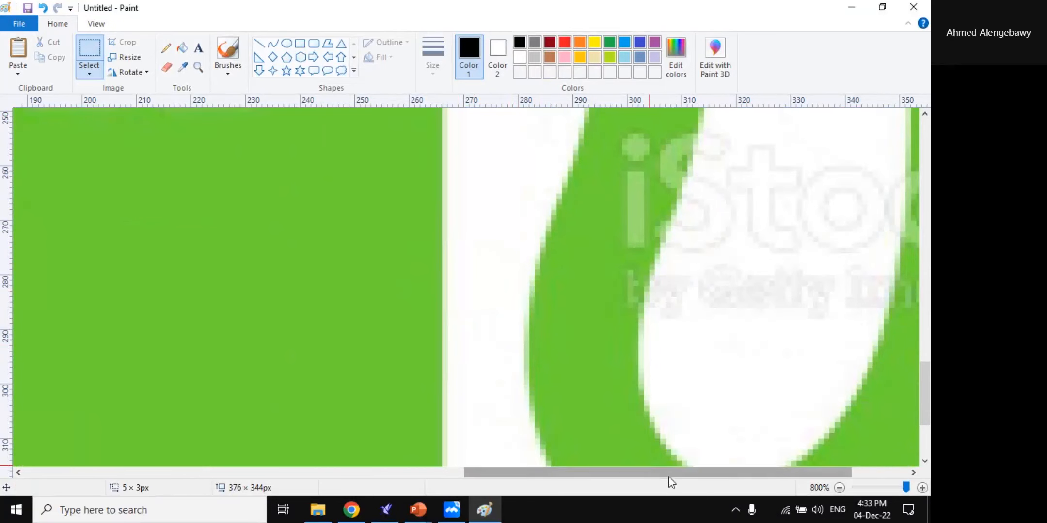
pyautogui.scroll(2, 864, 345)
pyautogui.moveTo(869, 217); pyautogui.dragTo(758, 419)
pyautogui.press('Delete')
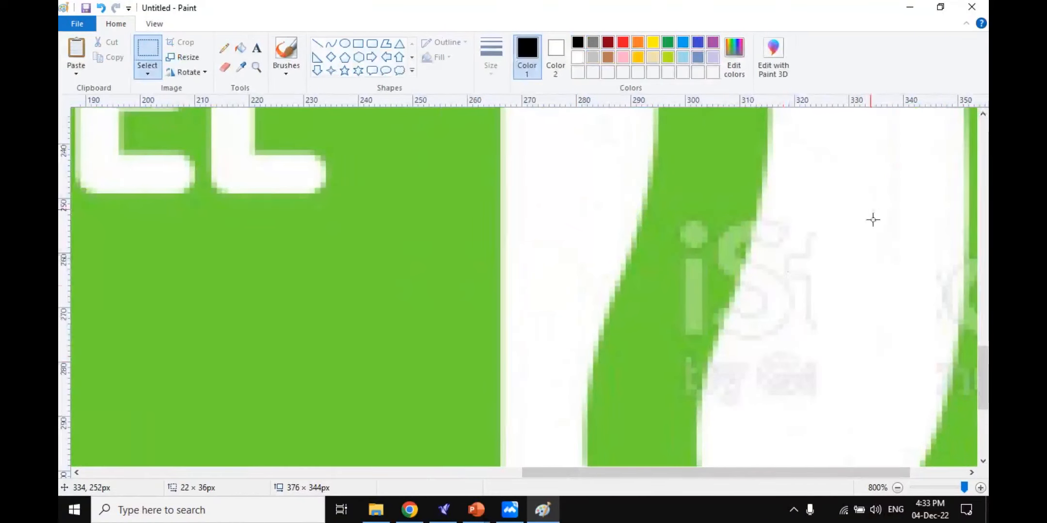
pyautogui.moveTo(873, 220); pyautogui.dragTo(755, 425)
pyautogui.press('Delete')
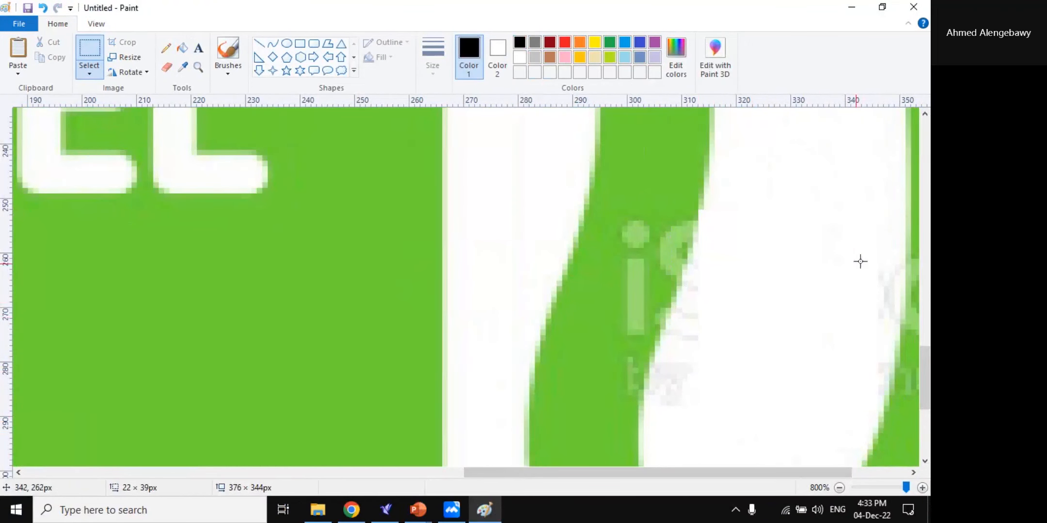
# Erase the watermark remnants in the white area along the inner edge of the hose loop's right side.
pyautogui.moveTo(900, 223); pyautogui.dragTo(836, 326)
pyautogui.press('Delete')
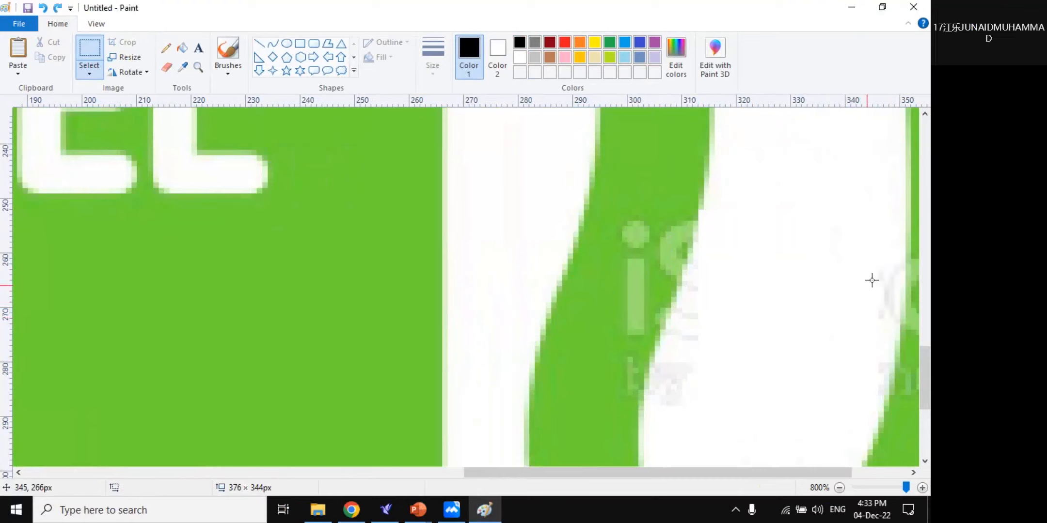
pyautogui.moveTo(897, 248)
pyautogui.mouseDown()
pyautogui.moveTo(879, 310)
pyautogui.moveTo(845, 327)
pyautogui.mouseUp()
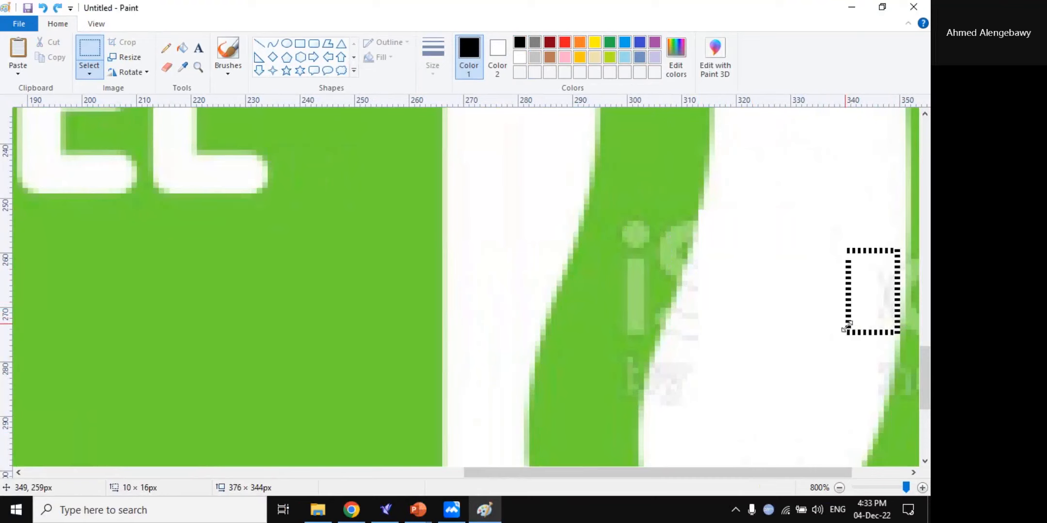
pyautogui.click(855, 330)
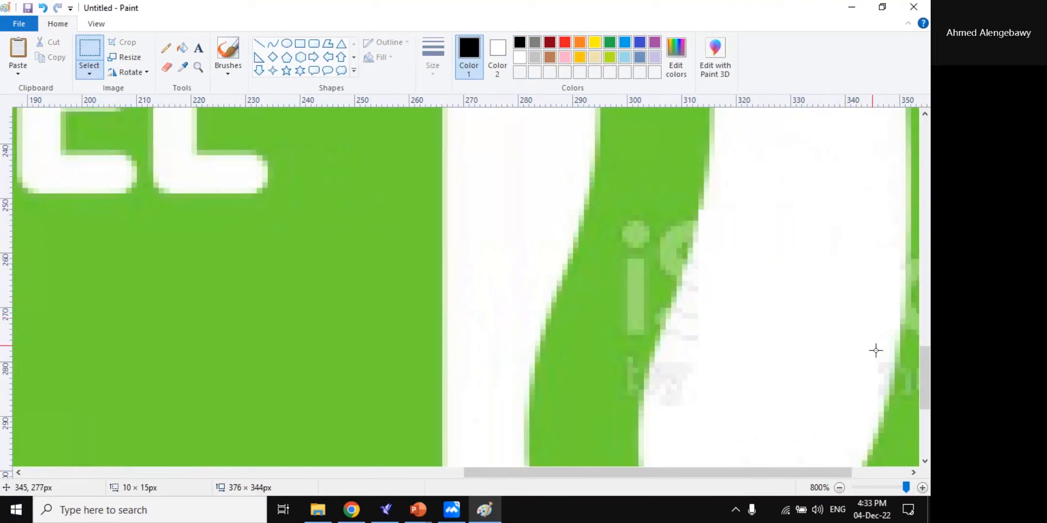
pyautogui.scroll(-1, 877, 348)
pyautogui.scroll(1, 868, 341)
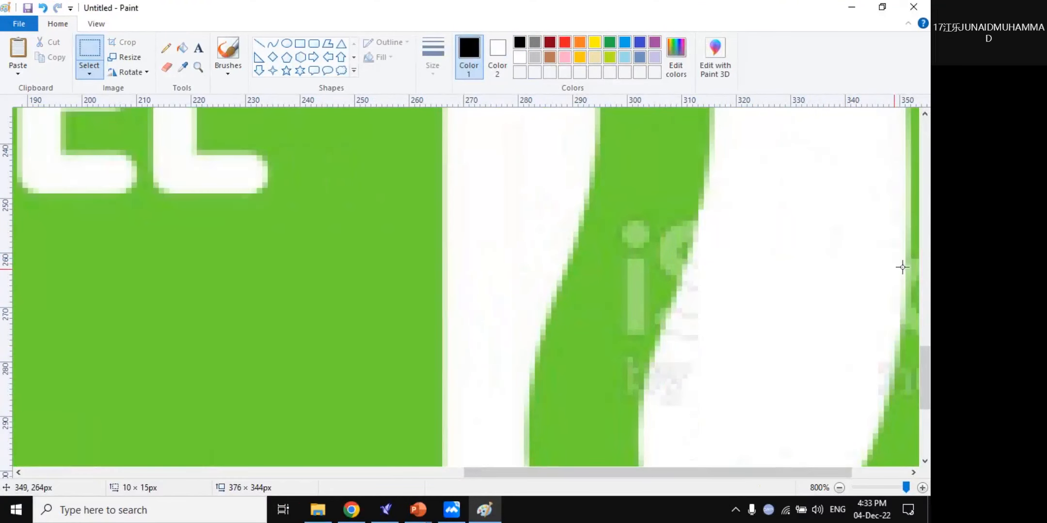
pyautogui.moveTo(794, 472); pyautogui.dragTo(853, 472)
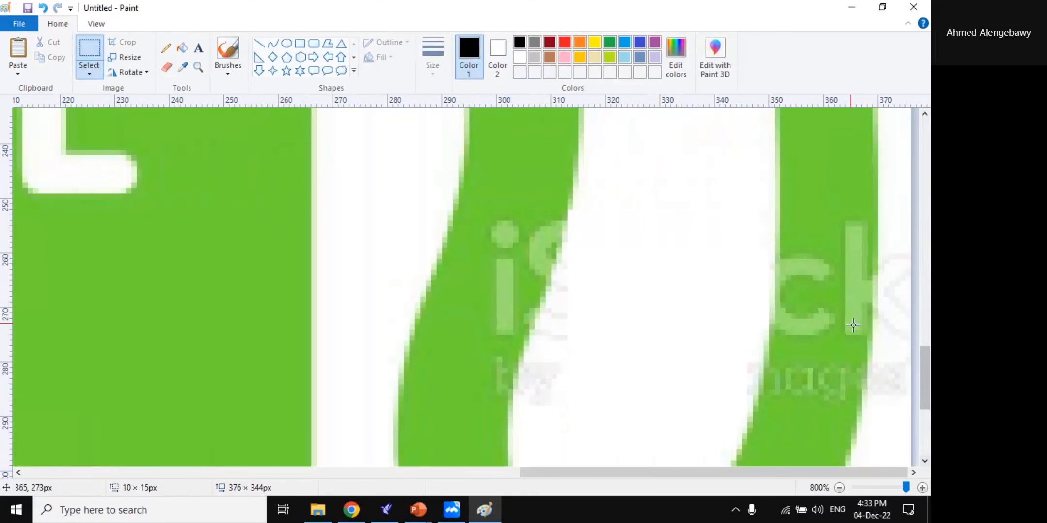
# Cover the watermark letters "ck" on the right side of the green hose with stretched patches of clean green.
pyautogui.moveTo(867, 182); pyautogui.dragTo(790, 215)
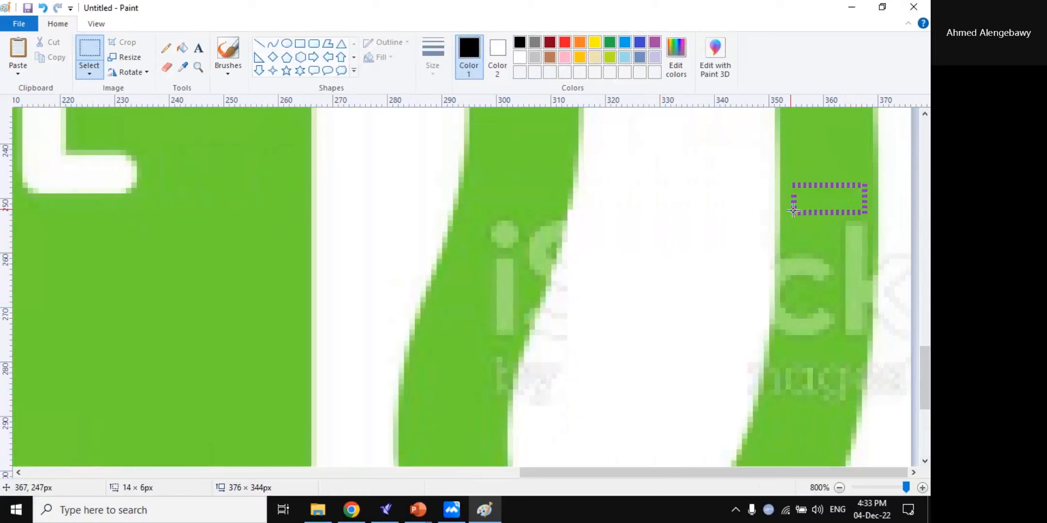
pyautogui.moveTo(837, 249); pyautogui.dragTo(819, 359)
pyautogui.click(811, 147)
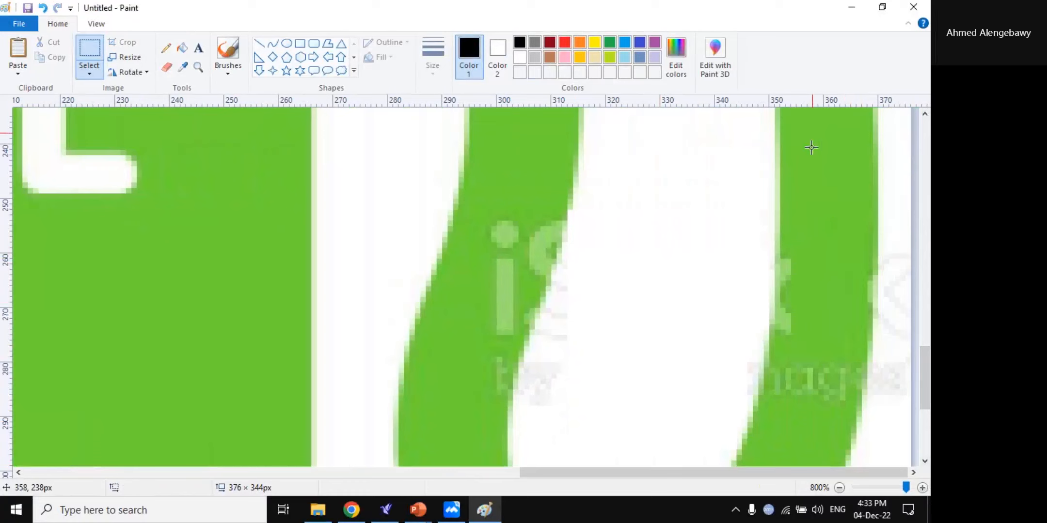
pyautogui.moveTo(801, 237); pyautogui.dragTo(823, 351)
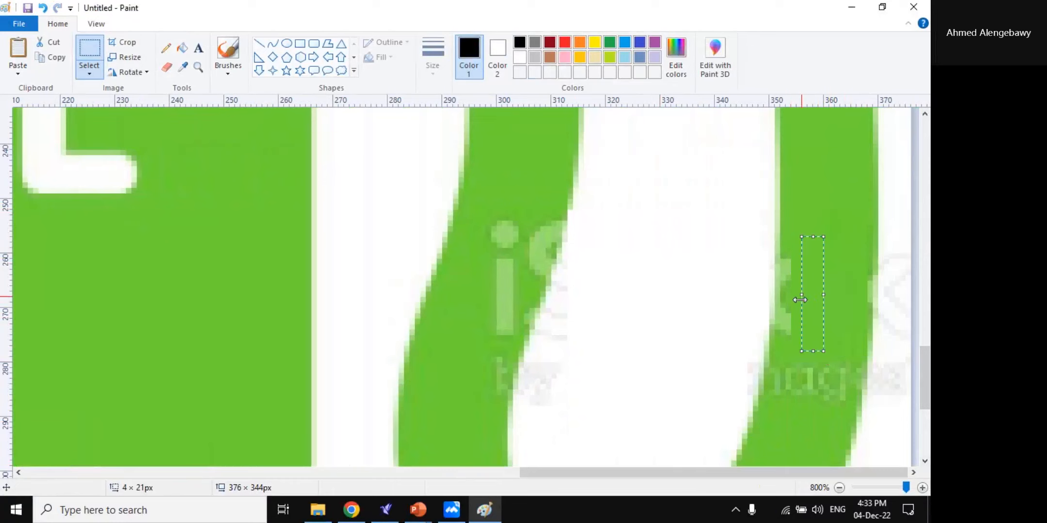
pyautogui.moveTo(801, 298); pyautogui.dragTo(778, 297)
pyautogui.click(750, 349)
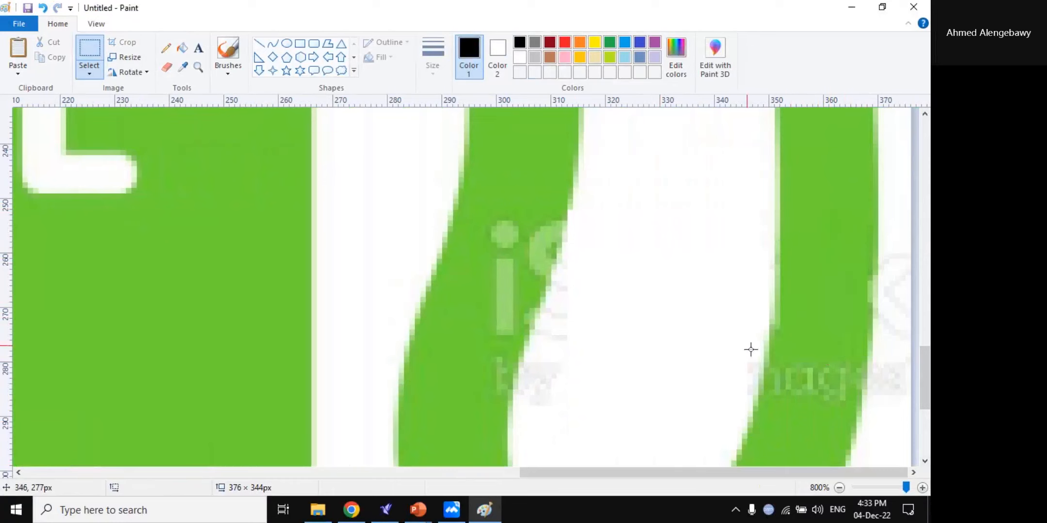
# Erase the small watermark remnants in the white area along the lower inner edge of the hose's right side.
pyautogui.scroll(-2, 781, 338)
pyautogui.moveTo(752, 258); pyautogui.dragTo(736, 307)
pyautogui.click(733, 309)
pyautogui.moveTo(764, 264); pyautogui.dragTo(743, 303)
pyautogui.click(701, 294)
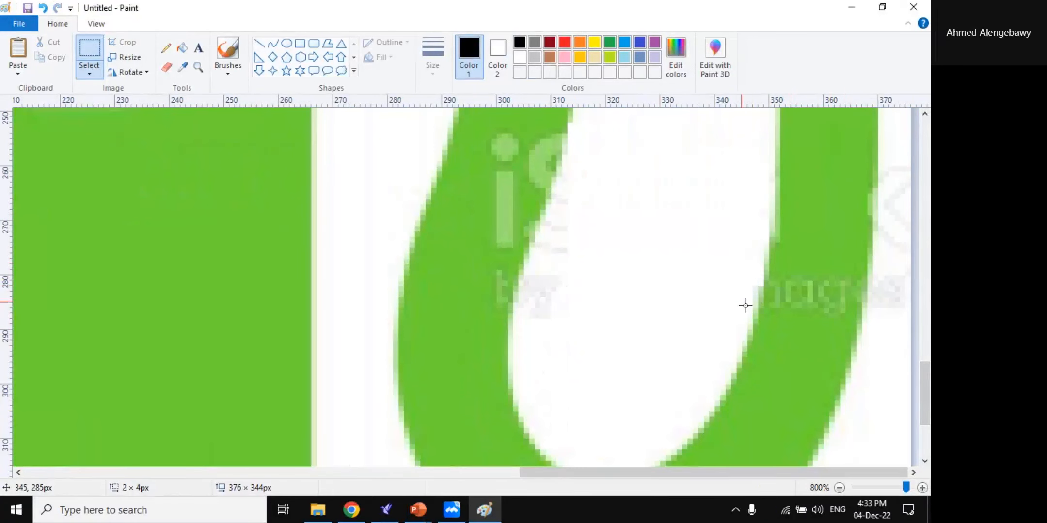
# Cover the small "by Getty Images" lettering on the right side of the hose with stretched green patches.
pyautogui.moveTo(857, 247); pyautogui.dragTo(823, 320)
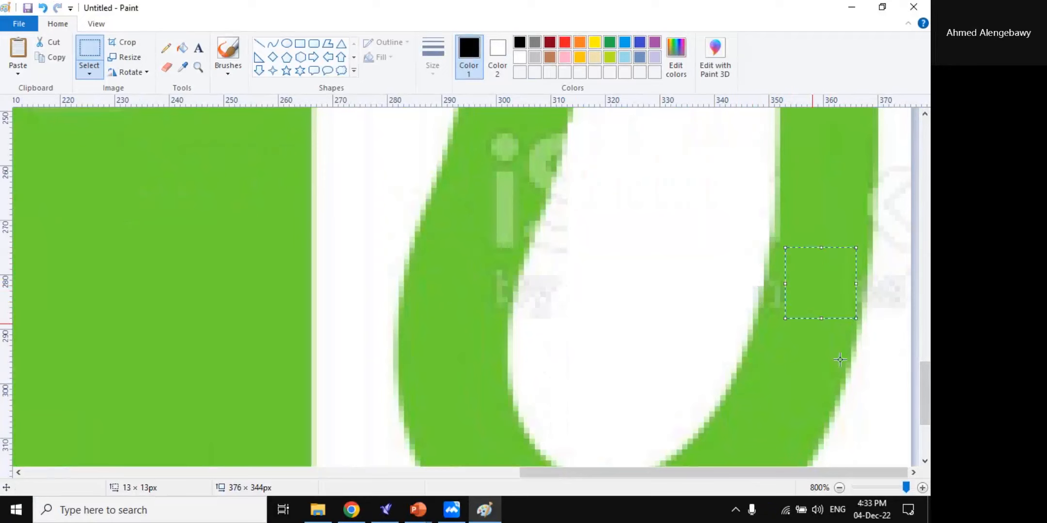
pyautogui.click(862, 388)
pyautogui.moveTo(802, 278); pyautogui.dragTo(770, 310)
pyautogui.click(840, 271)
pyautogui.moveTo(849, 271); pyautogui.dragTo(829, 315)
pyautogui.click(863, 300)
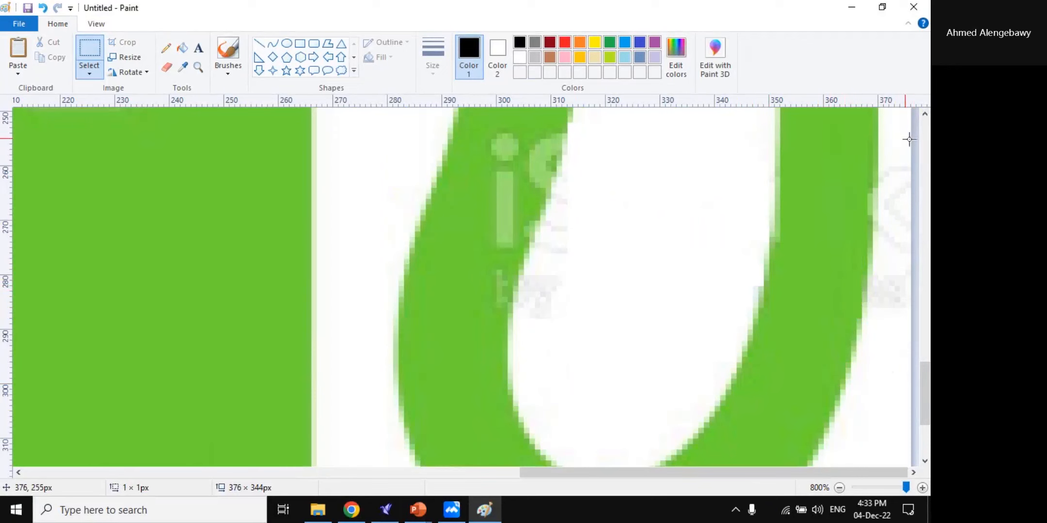
# Erase the watermark remnants in the white strip between the hose's outer edge and the picture's right border.
pyautogui.moveTo(880, 149); pyautogui.dragTo(910, 177)
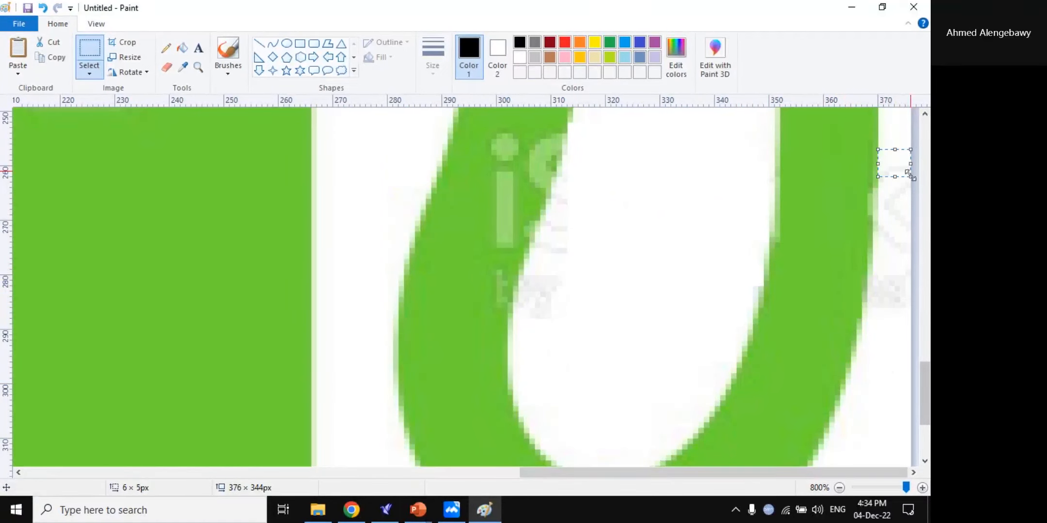
pyautogui.click(895, 132)
pyautogui.moveTo(879, 138)
pyautogui.mouseDown()
pyautogui.moveTo(916, 149)
pyautogui.moveTo(898, 220)
pyautogui.moveTo(952, 310)
pyautogui.moveTo(953, 362)
pyautogui.mouseUp()
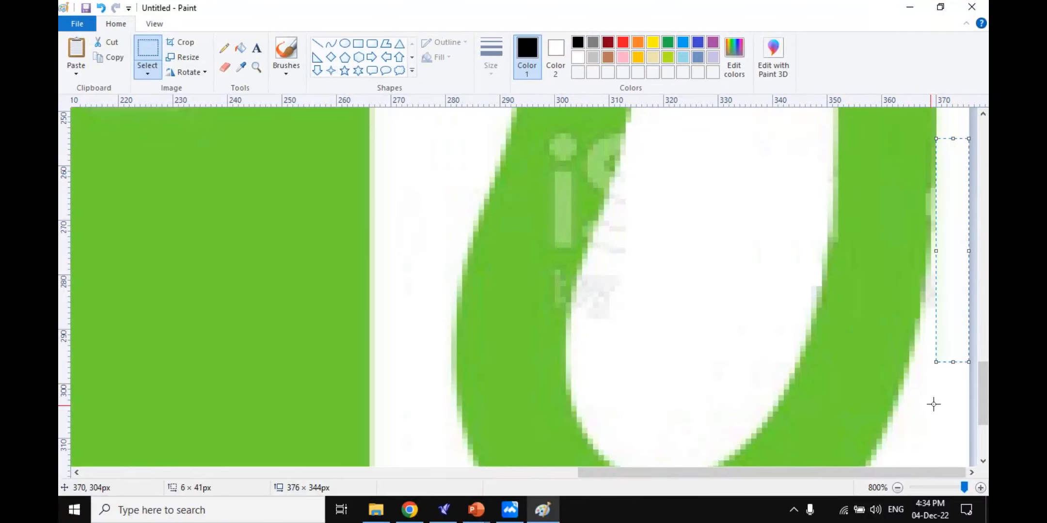
pyautogui.press('Delete')
pyautogui.moveTo(956, 276); pyautogui.dragTo(931, 308)
pyautogui.press('Delete')
# Cover the "iS" and "by" watermark lettering on the left side of the hose with stretched green patches.
pyautogui.scroll(1, 595, 262)
pyautogui.scroll(-1, 524, 332)
pyautogui.moveTo(494, 269); pyautogui.dragTo(455, 322)
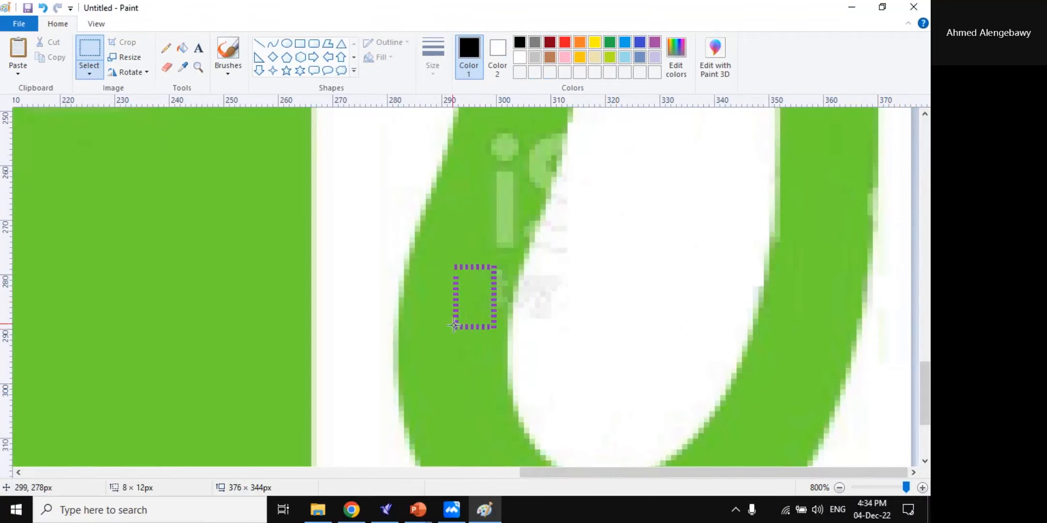
pyautogui.click(506, 289)
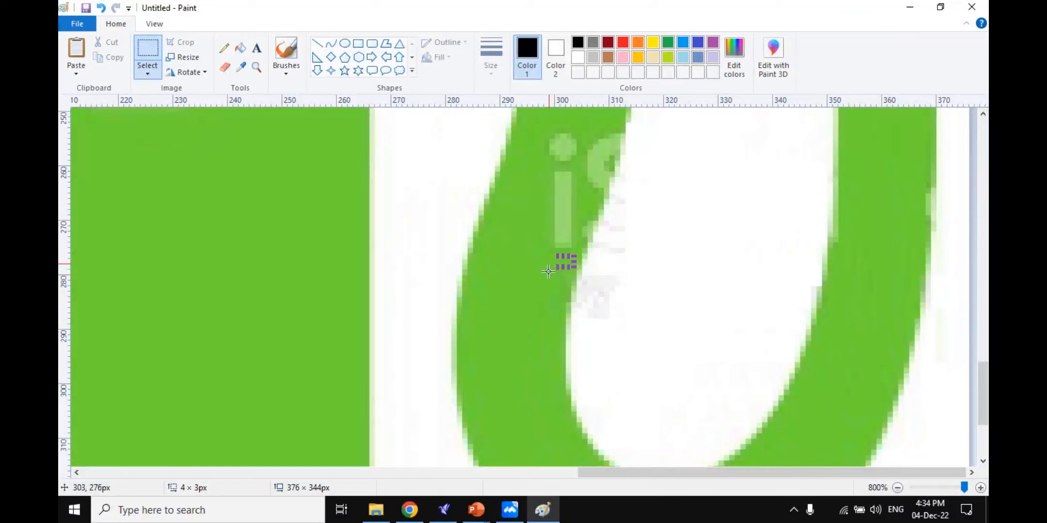
pyautogui.moveTo(518, 253); pyautogui.dragTo(461, 275)
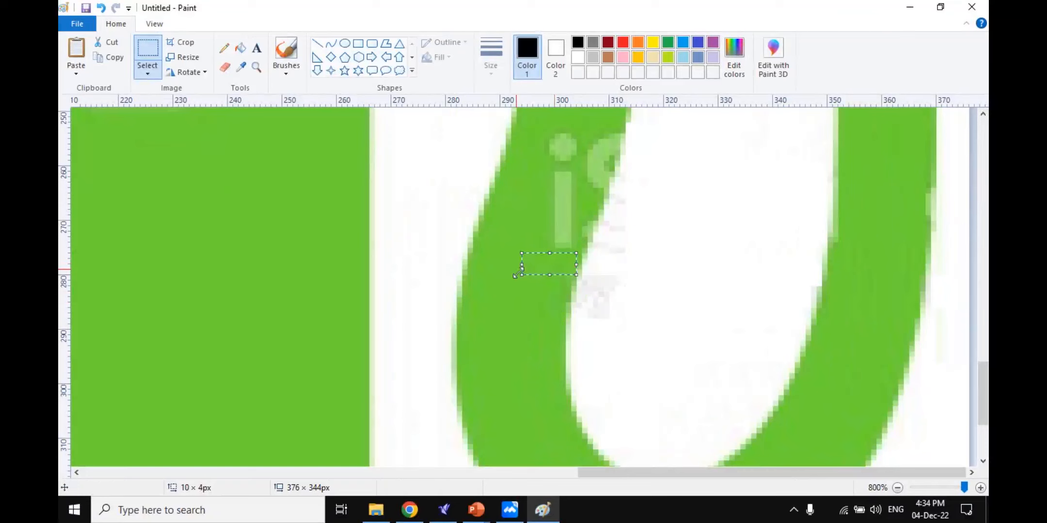
pyautogui.moveTo(551, 252)
pyautogui.mouseDown()
pyautogui.moveTo(550, 134)
pyautogui.moveTo(552, 180)
pyautogui.moveTo(532, 193)
pyautogui.mouseUp()
pyautogui.click(590, 209)
pyautogui.moveTo(593, 159); pyautogui.dragTo(604, 159)
pyautogui.click(635, 154)
pyautogui.scroll(1, 612, 174)
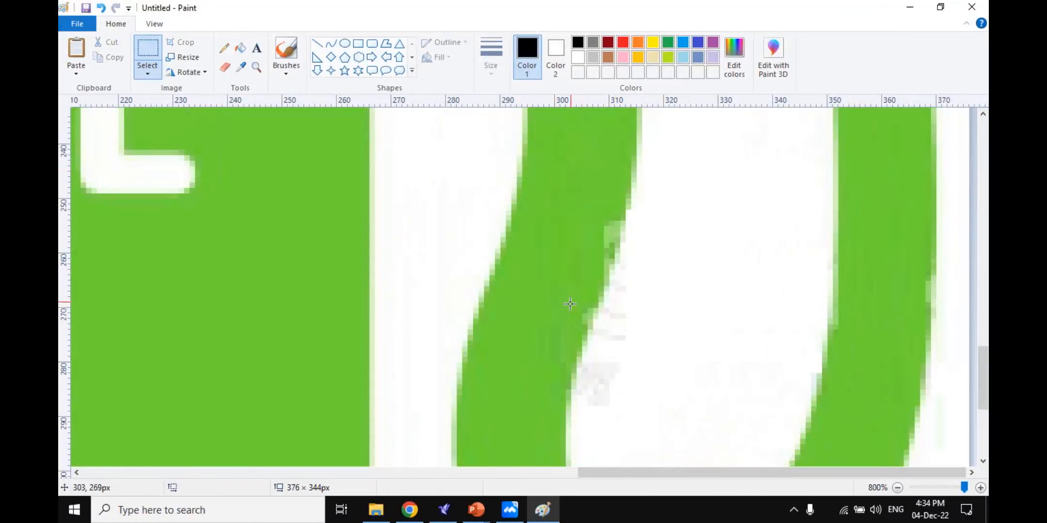
pyautogui.moveTo(532, 330); pyautogui.dragTo(505, 378)
pyautogui.moveTo(538, 338); pyautogui.dragTo(566, 333)
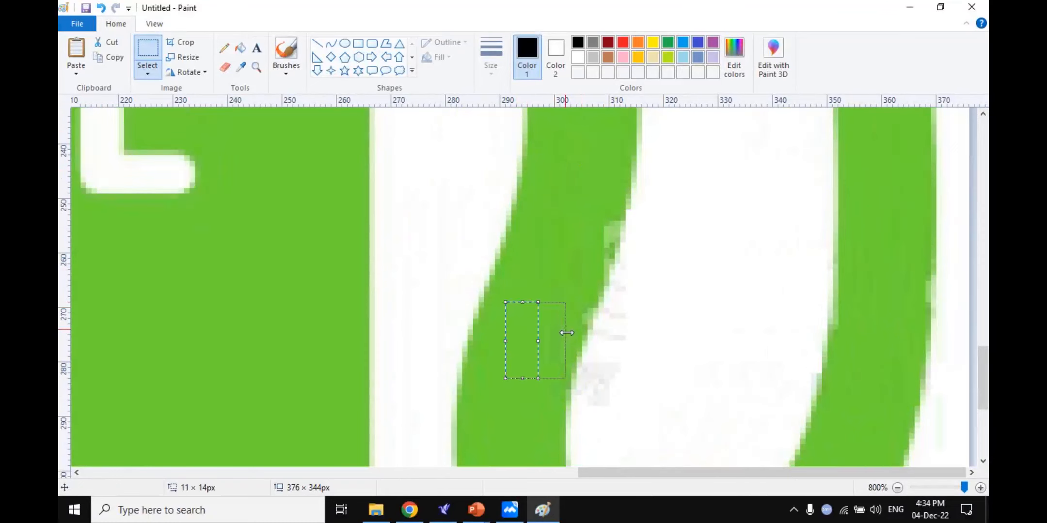
# Erase the watermark remnants in the white beside the hose's left side and patch the leftover "S" on its edge with green.
pyautogui.moveTo(684, 308)
pyautogui.mouseDown()
pyautogui.moveTo(616, 358)
pyautogui.moveTo(585, 401)
pyautogui.moveTo(614, 389)
pyautogui.moveTo(580, 402)
pyautogui.mouseUp()
pyautogui.press('Delete')
pyautogui.press('Delete')
pyautogui.press('Delete')
pyautogui.moveTo(610, 194)
pyautogui.mouseDown()
pyautogui.moveTo(588, 215)
pyautogui.moveTo(615, 243)
pyautogui.moveTo(577, 257)
pyautogui.moveTo(609, 261)
pyautogui.mouseUp()
pyautogui.click(626, 241)
pyautogui.click(663, 289)
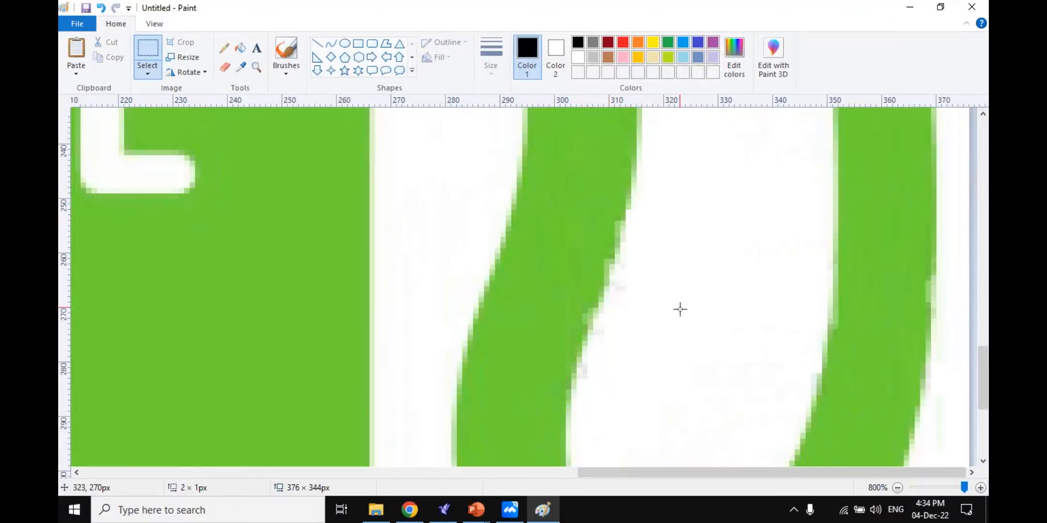
# Copy the entire cleaned biofuel pump picture and switch to the PowerPoint presentation.
pyautogui.scroll(-2, 679, 309)
pyautogui.scroll(-3, 608, 315)
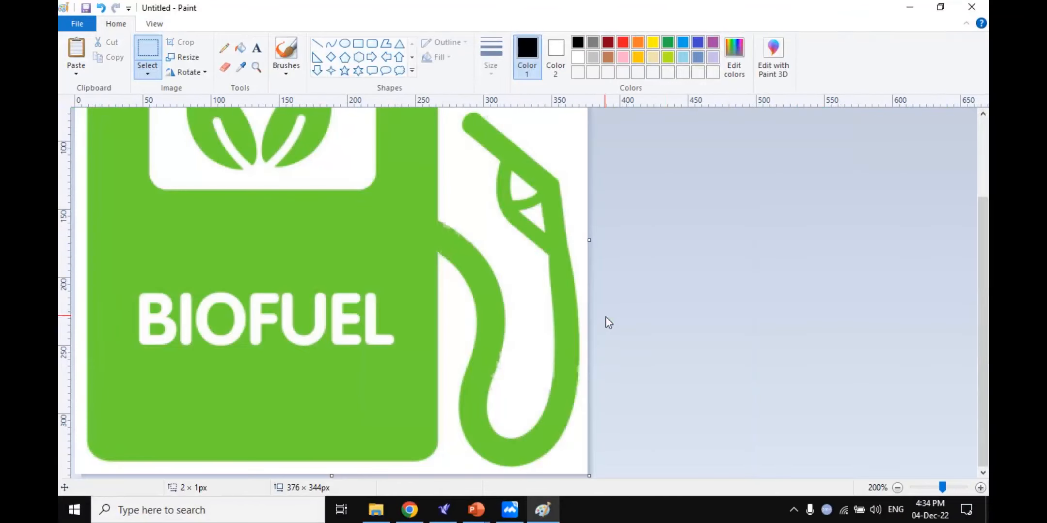
pyautogui.hotkey('ctrl', 'a')
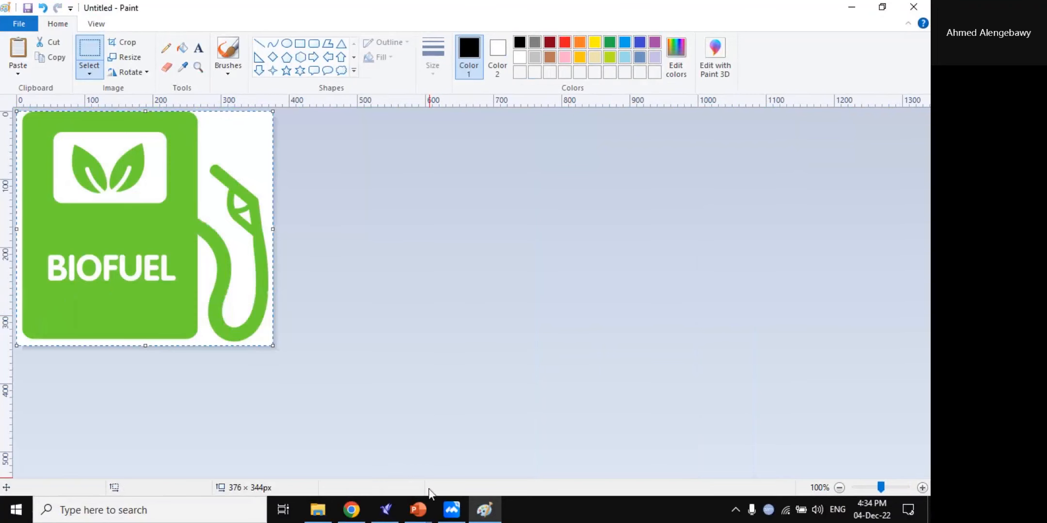
pyautogui.moveTo(418, 509)
pyautogui.click(489, 436)
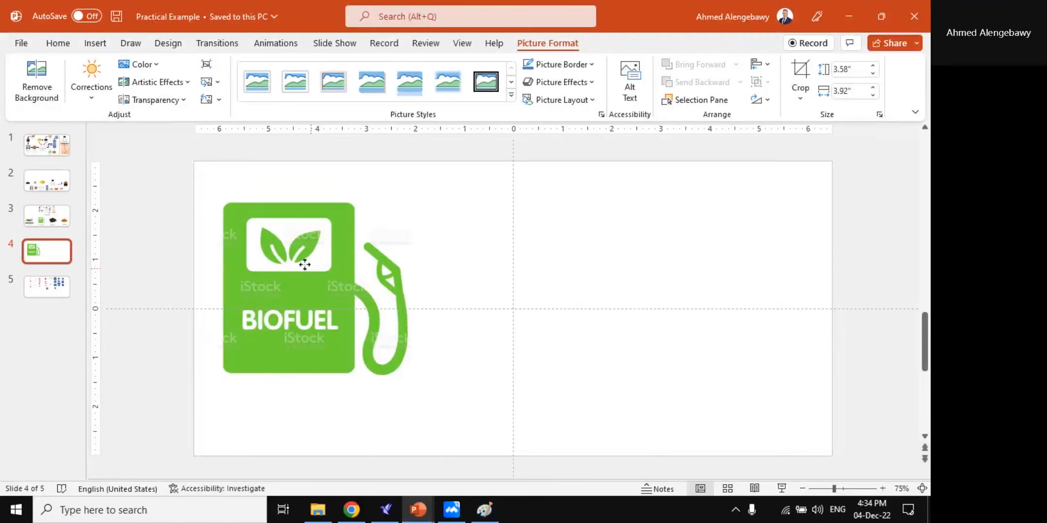
# Enlarge the original pump picture on slide 4 and paste the cleaned copy beside it, scaled to 5" high by 5.47" wide.
pyautogui.moveTo(397, 361); pyautogui.dragTo(453, 432)
pyautogui.click(697, 376)
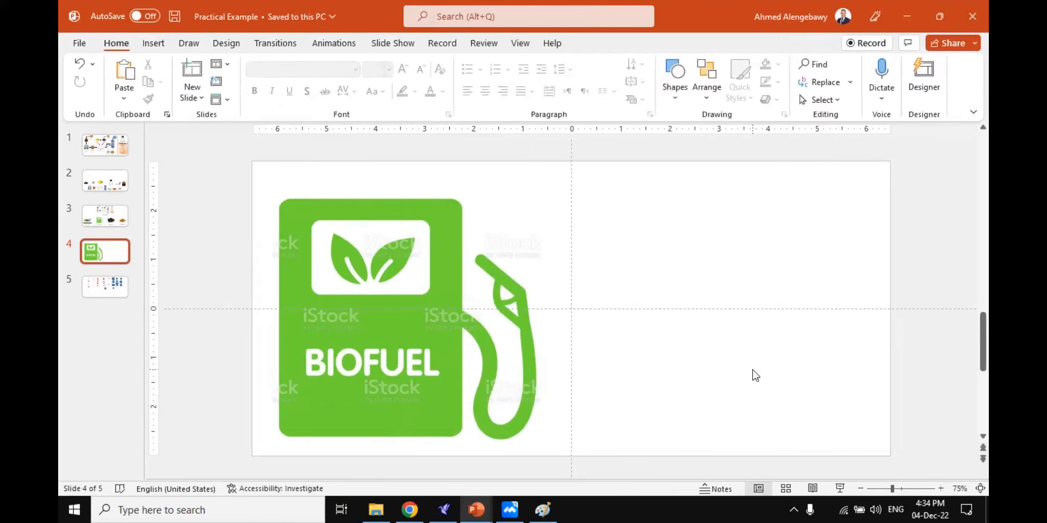
pyautogui.hotkey('ctrl', 'v')
pyautogui.moveTo(560, 315); pyautogui.dragTo(671, 291)
pyautogui.moveTo(773, 374); pyautogui.dragTo(844, 444)
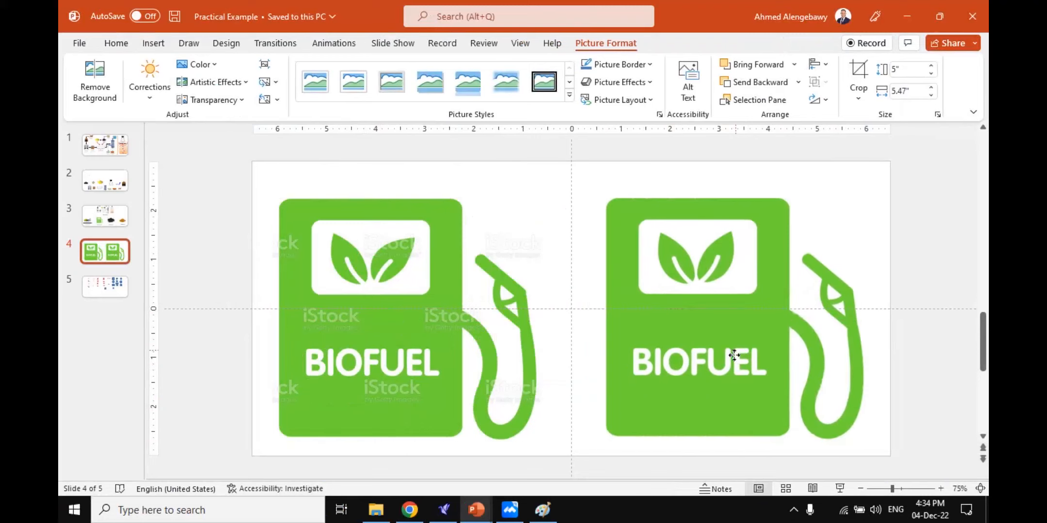